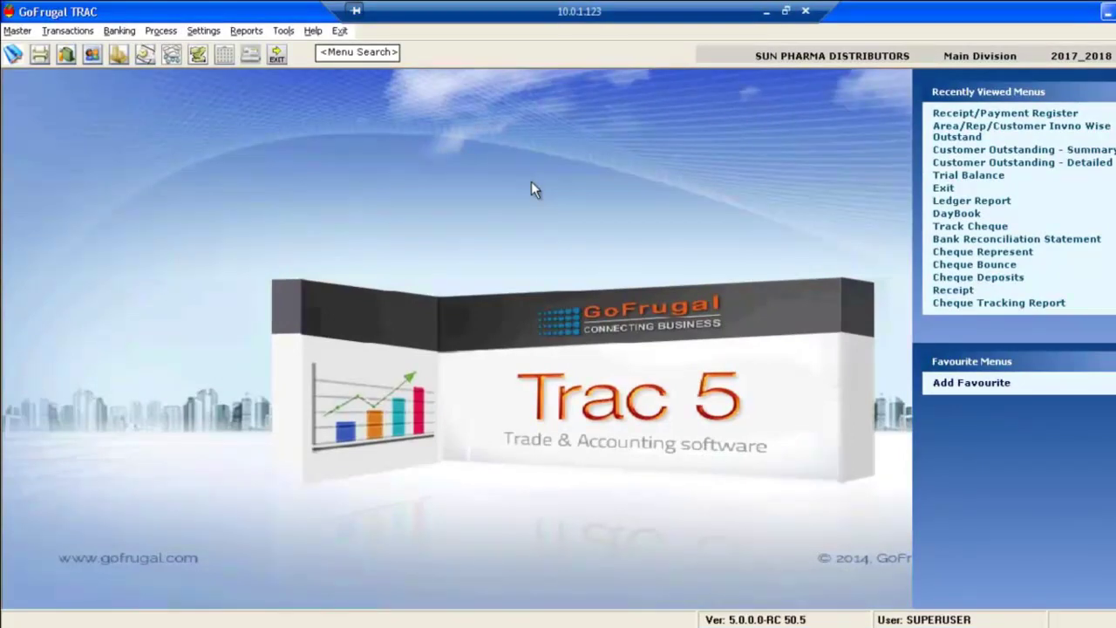
# View the Day Book report ending 23-06-2017, then close it.
pyautogui.click(247, 31)
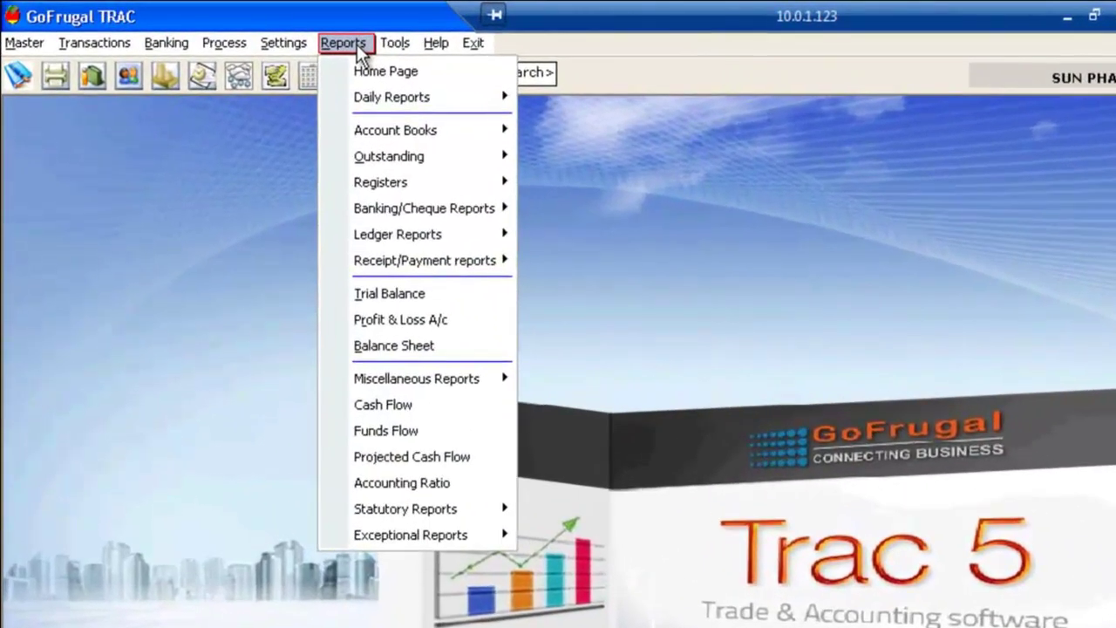
pyautogui.moveTo(366, 100)
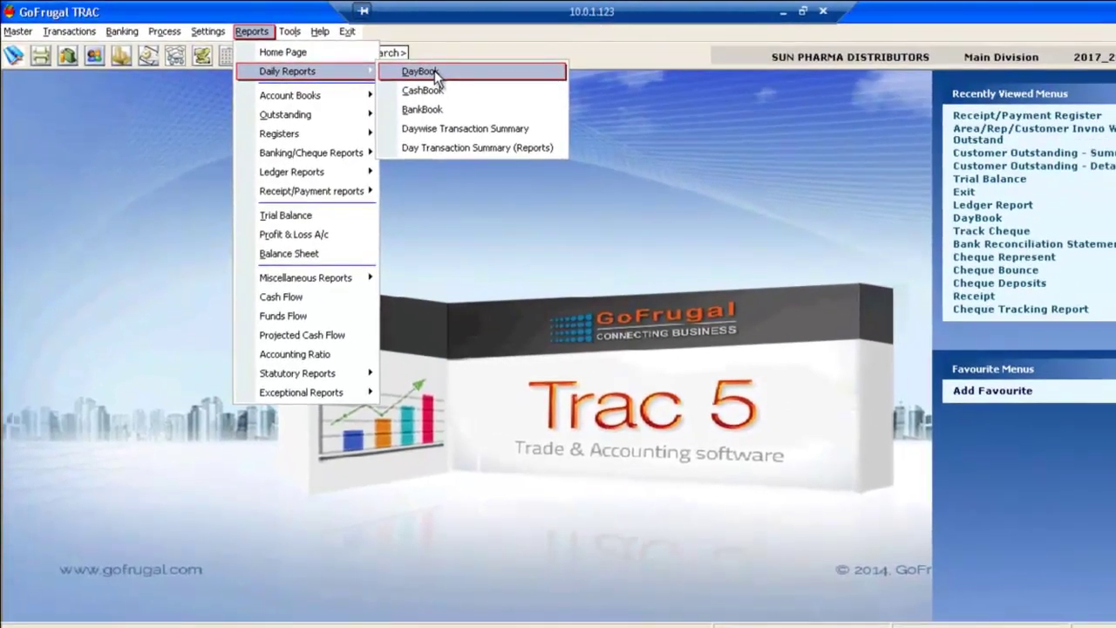
pyautogui.click(436, 73)
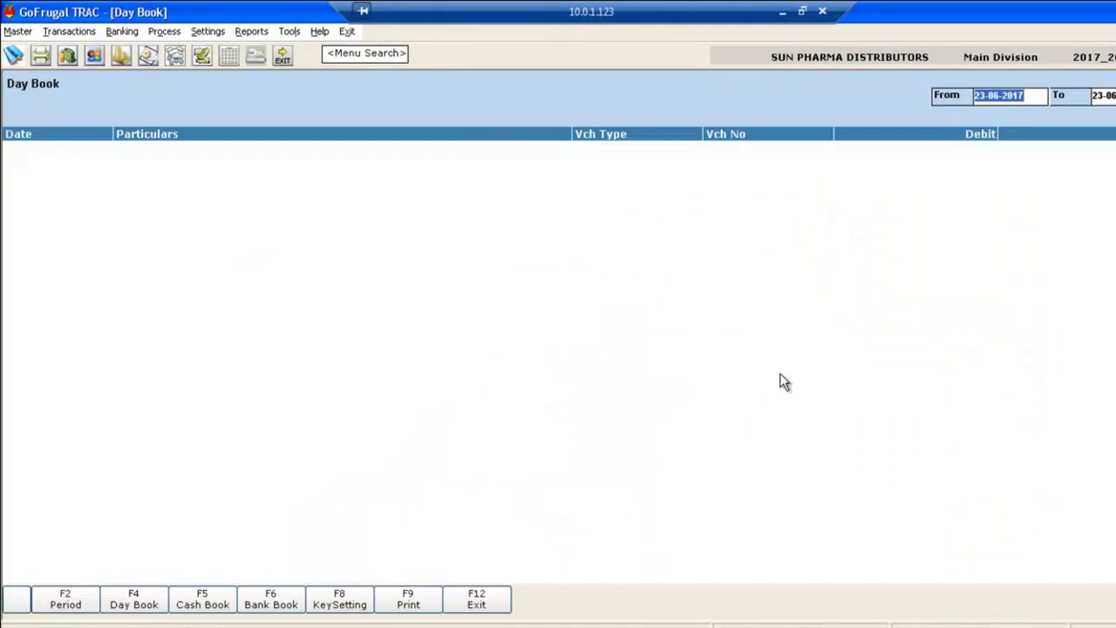
pyautogui.click(1113, 94)
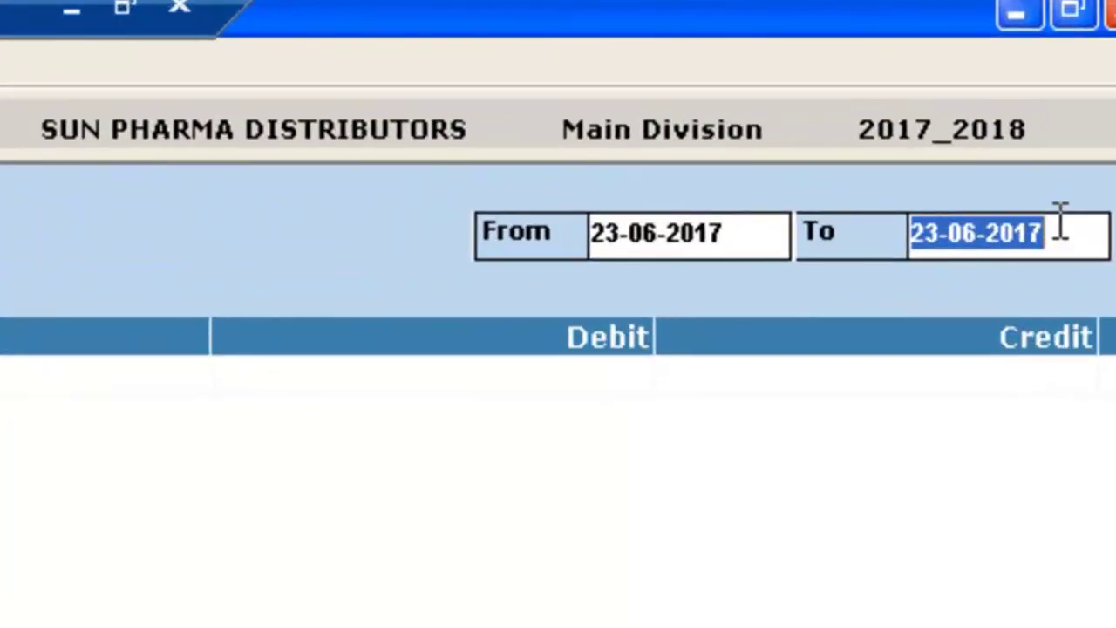
pyautogui.press('Return')
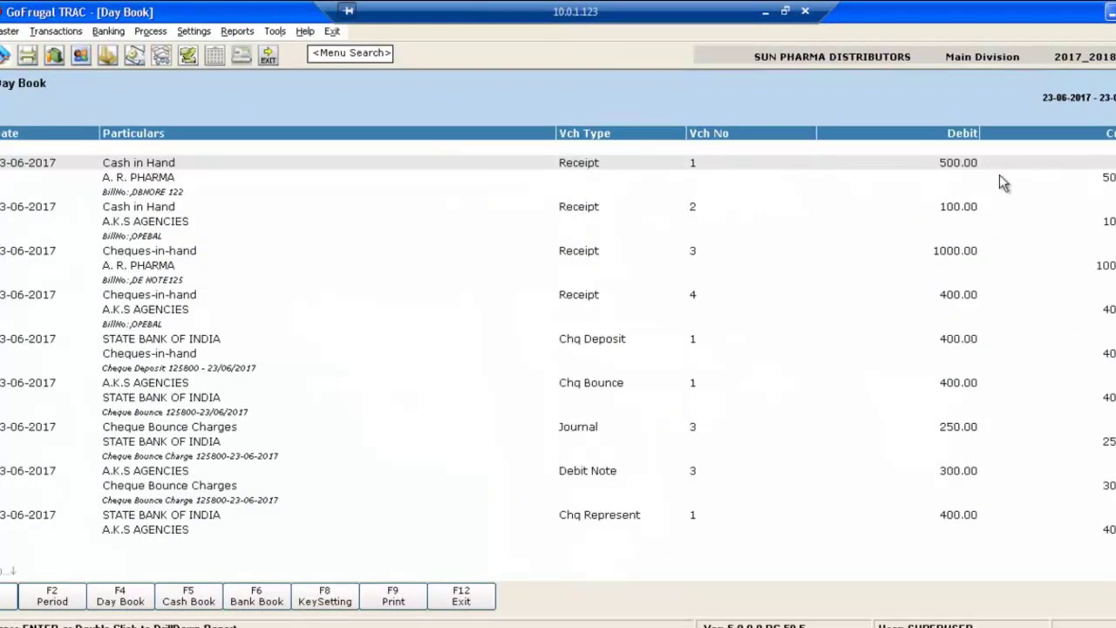
pyautogui.click(490, 598)
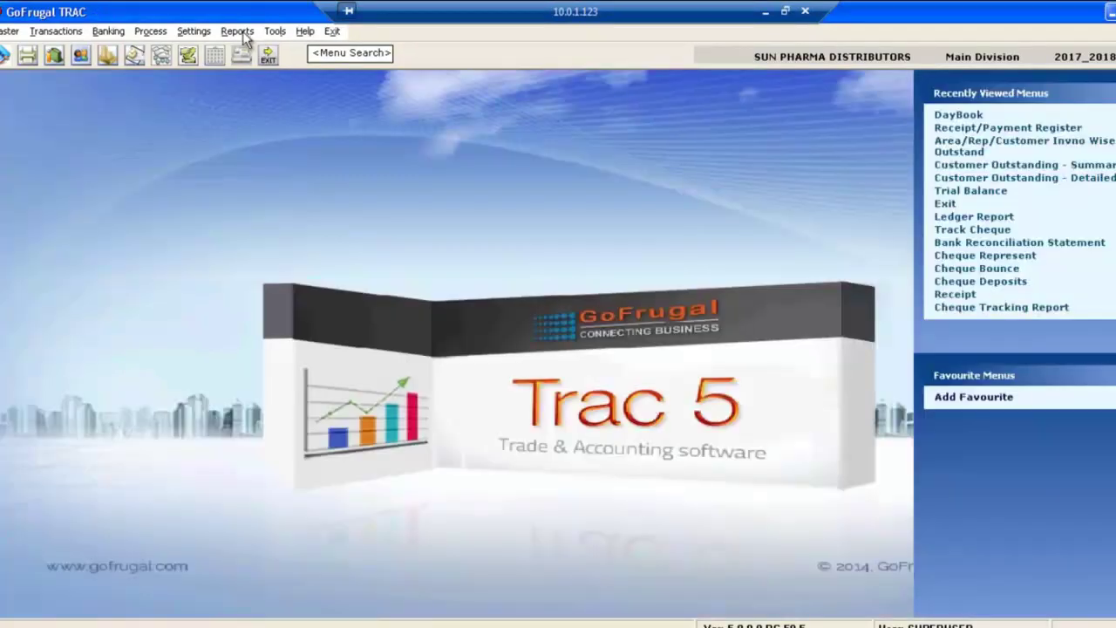
# Open the Ledger Report and the A. R. PHARMA ledger from the Ledger List.
pyautogui.click(241, 32)
pyautogui.moveTo(262, 78)
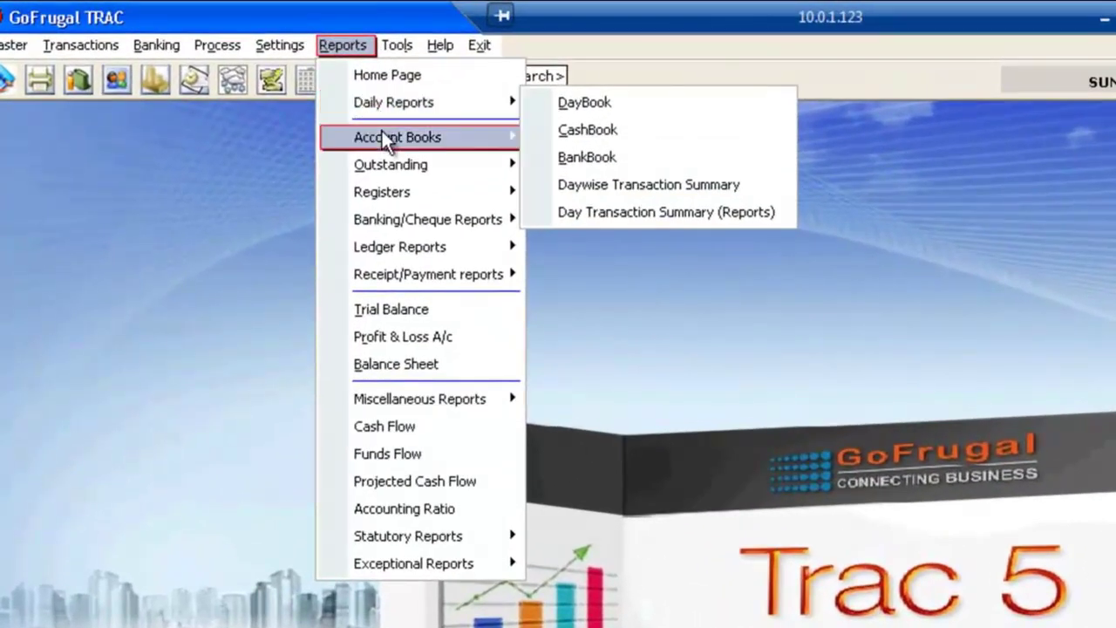
pyautogui.moveTo(382, 133)
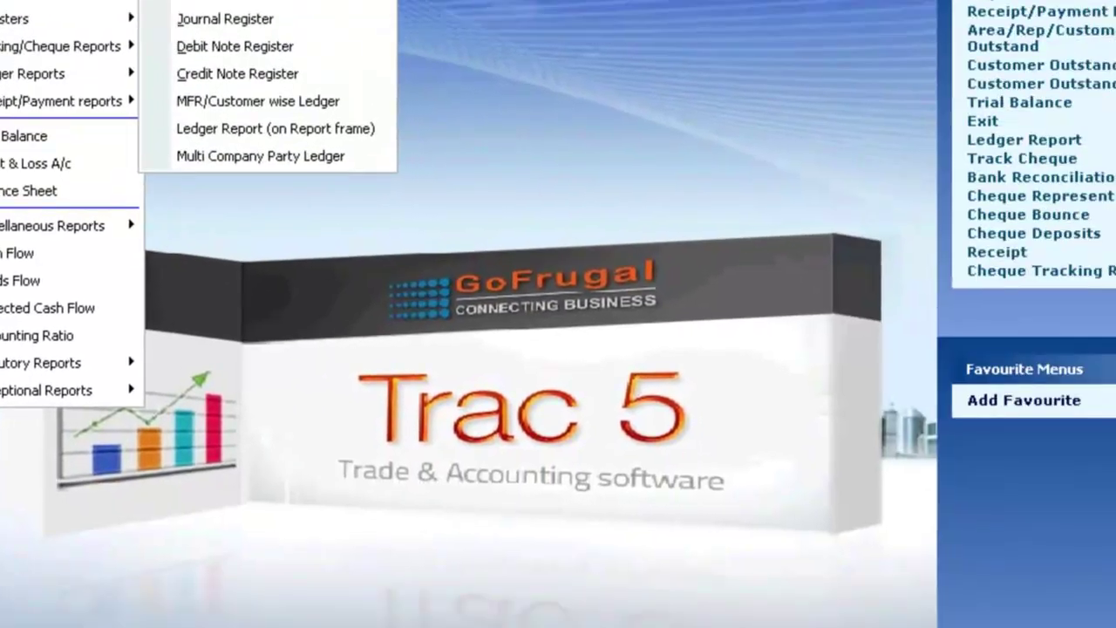
pyautogui.click(595, 138)
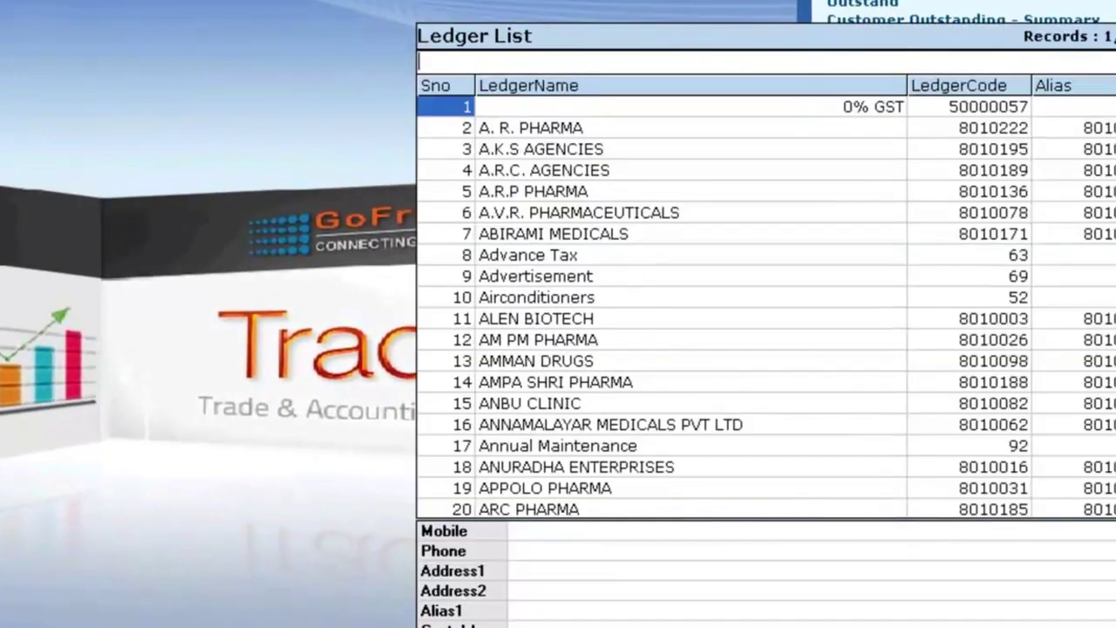
pyautogui.click(589, 129)
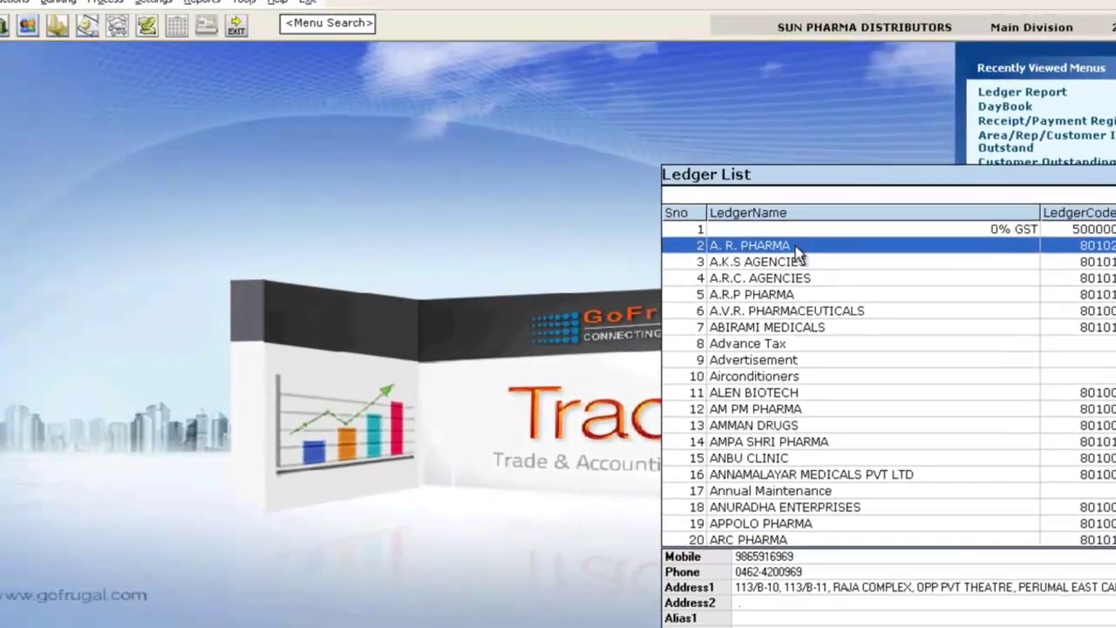
pyautogui.doubleClick(590, 128)
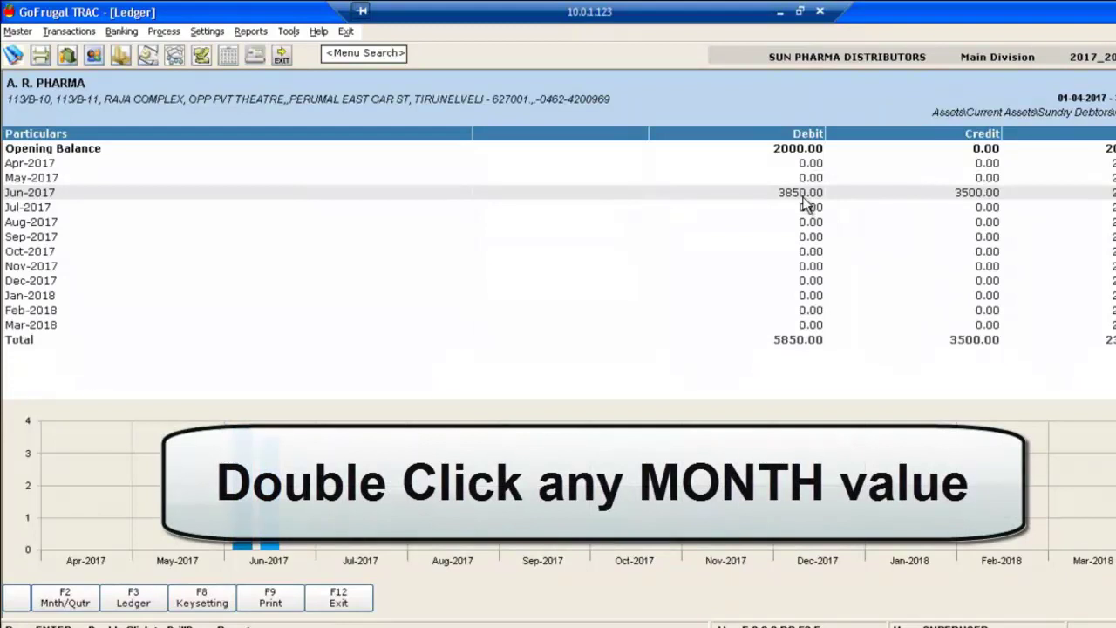
# Drill into A. R. PHARMA's June-2017 vouchers, then exit the ledger to the Trac 5 home screen.
pyautogui.doubleClick(804, 194)
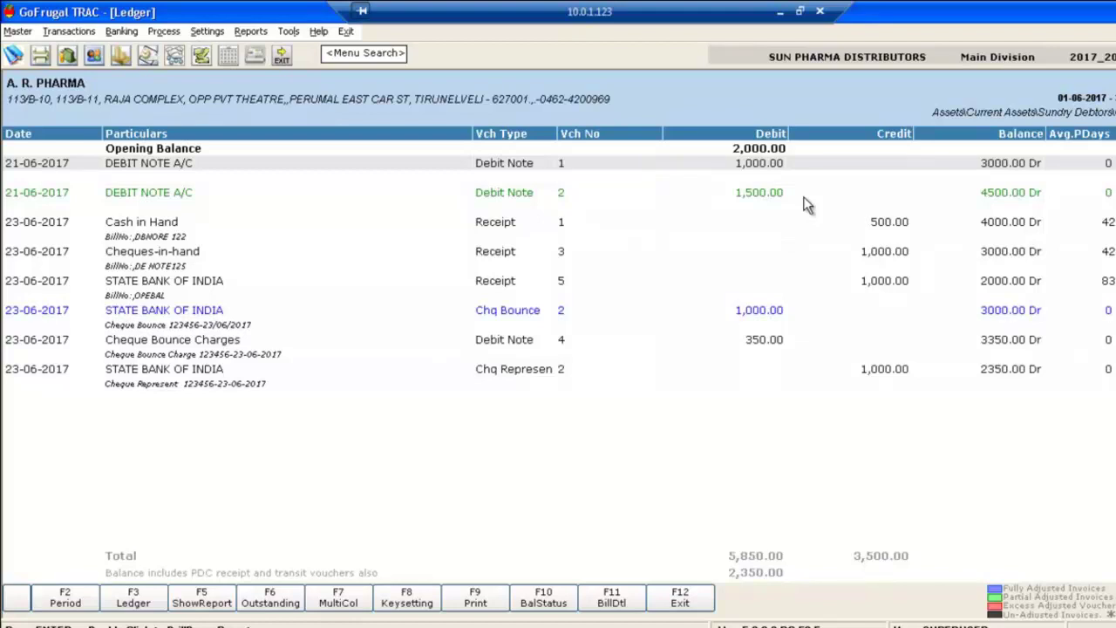
pyautogui.click(669, 600)
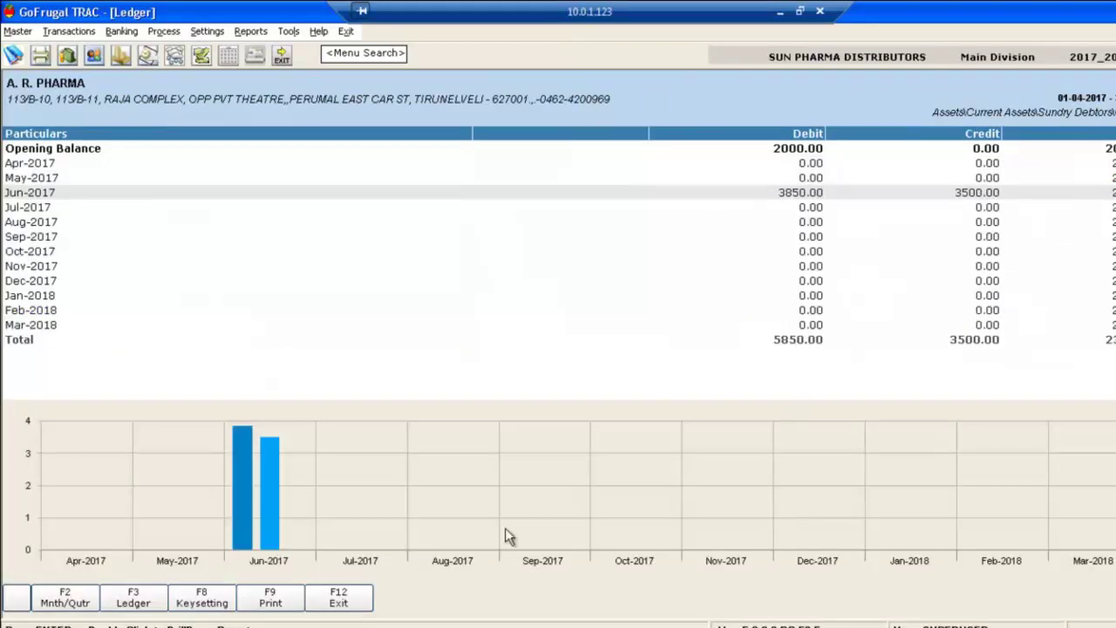
pyautogui.click(361, 602)
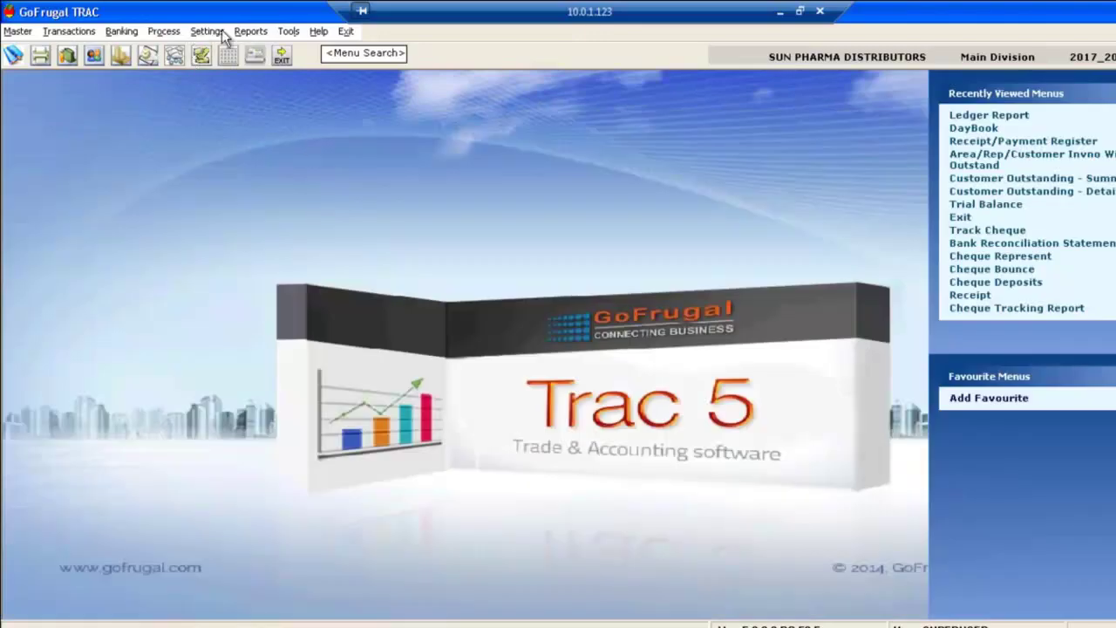
# Launch Outstanding Report > Area/Rep/Customer Invno Wise Outstand to reach its Date Filter.
pyautogui.click(251, 31)
pyautogui.moveTo(270, 114)
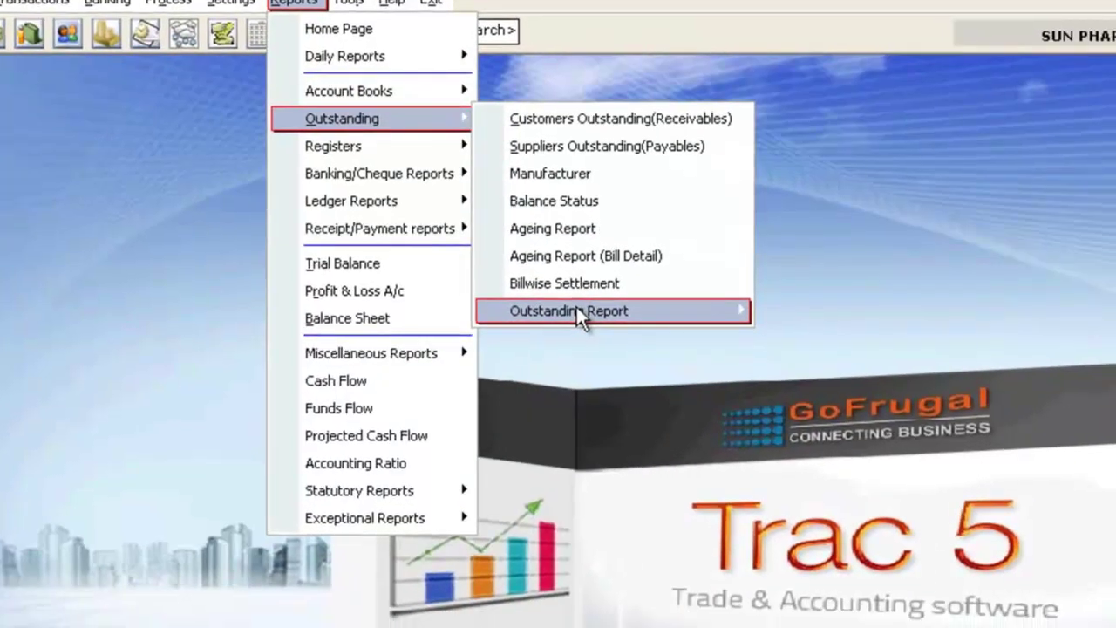
pyautogui.moveTo(684, 344)
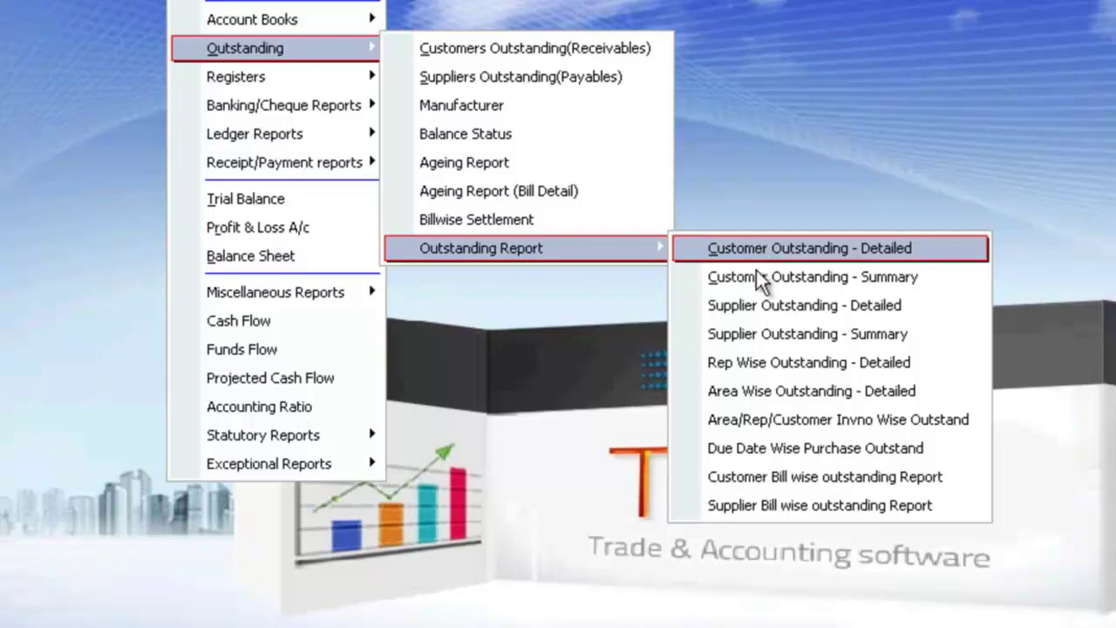
pyautogui.click(767, 421)
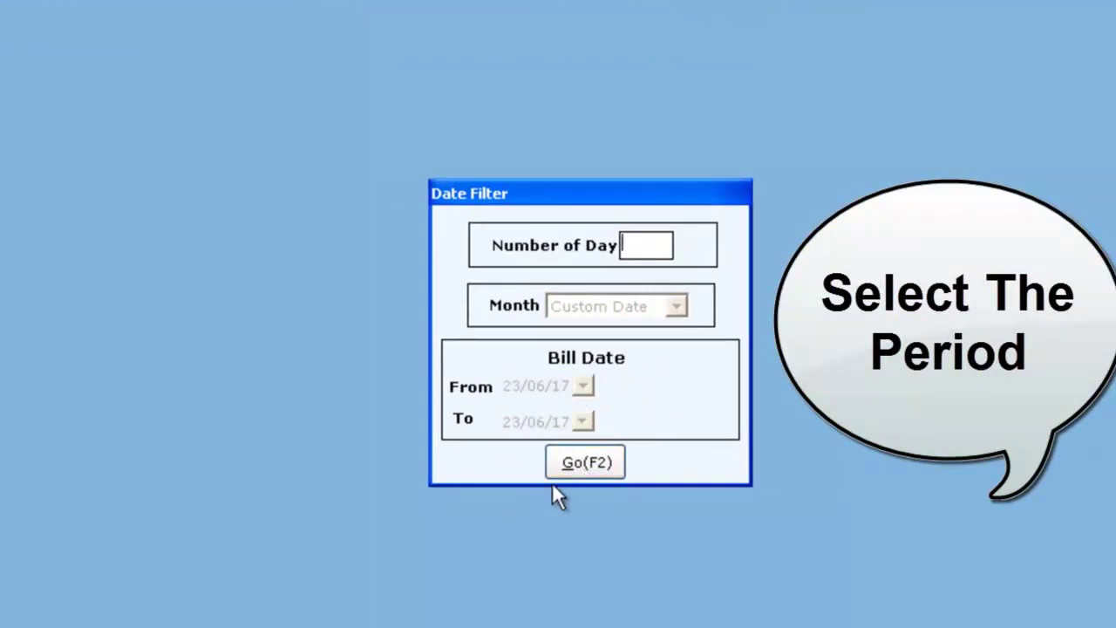
pyautogui.click(563, 471)
pyautogui.click(921, 558)
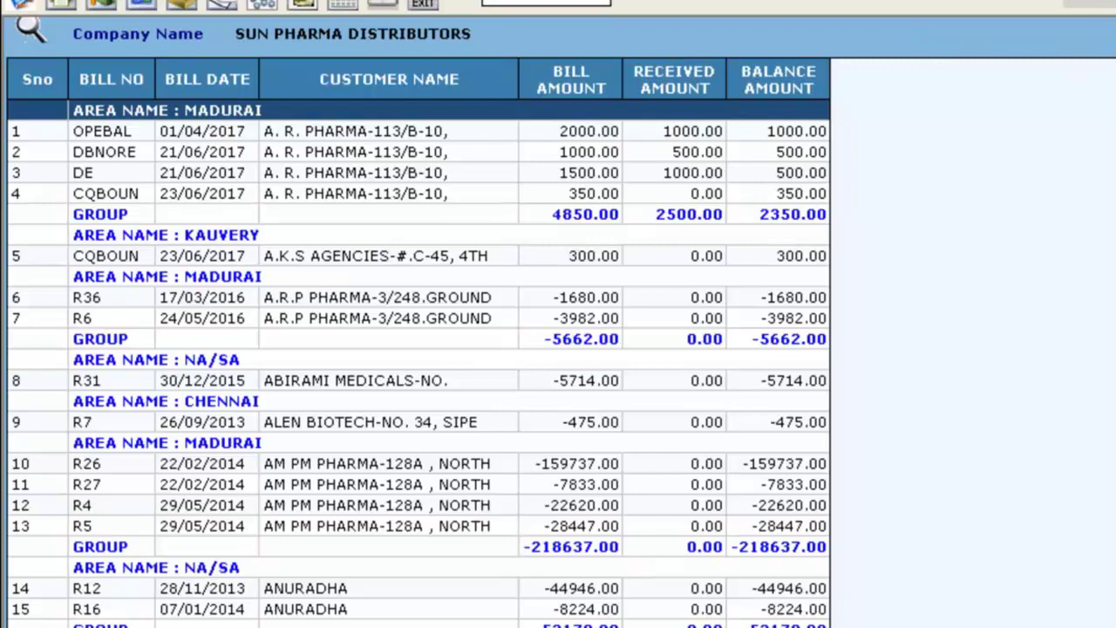
pyautogui.scroll(1, 419, 349)
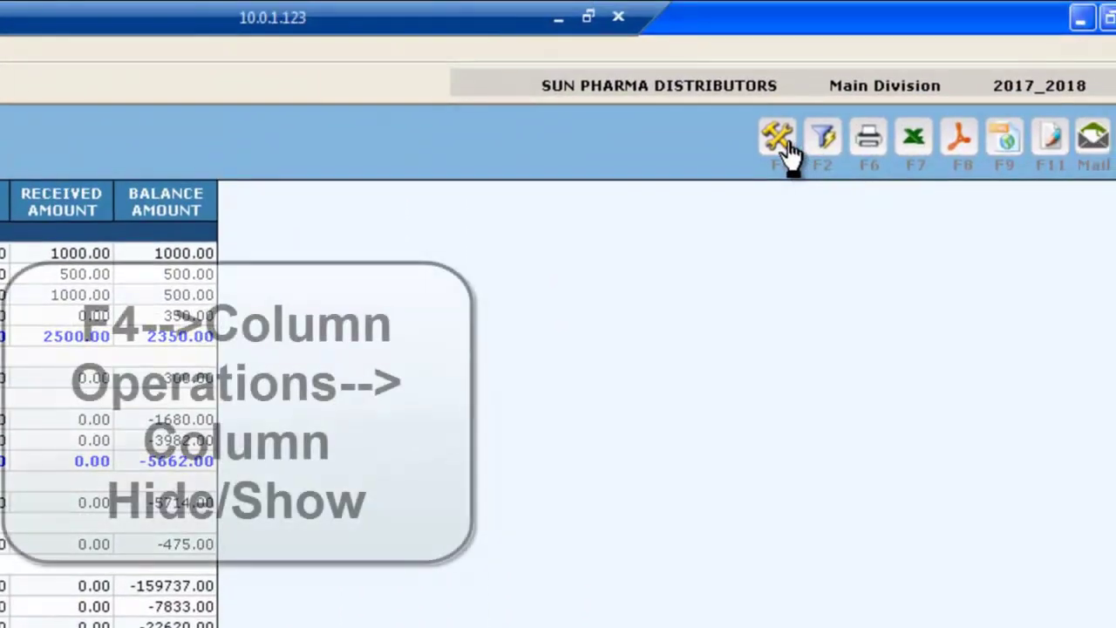
# Tick Disc Per in the report's Column Hide/Show list to display it.
pyautogui.click(785, 144)
pyautogui.moveTo(794, 165)
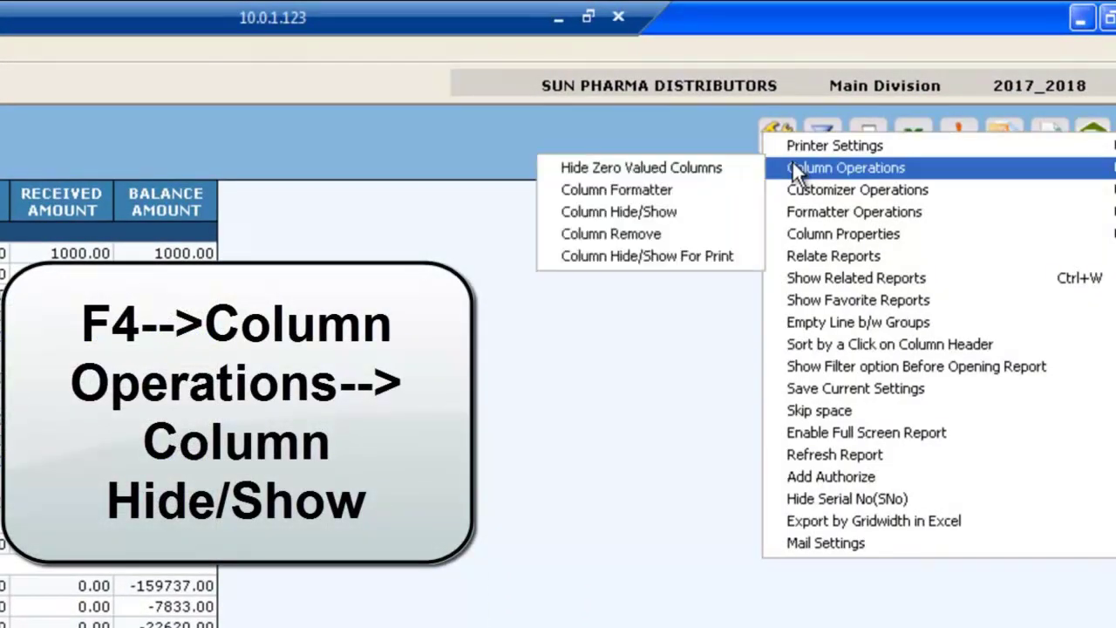
pyautogui.click(708, 212)
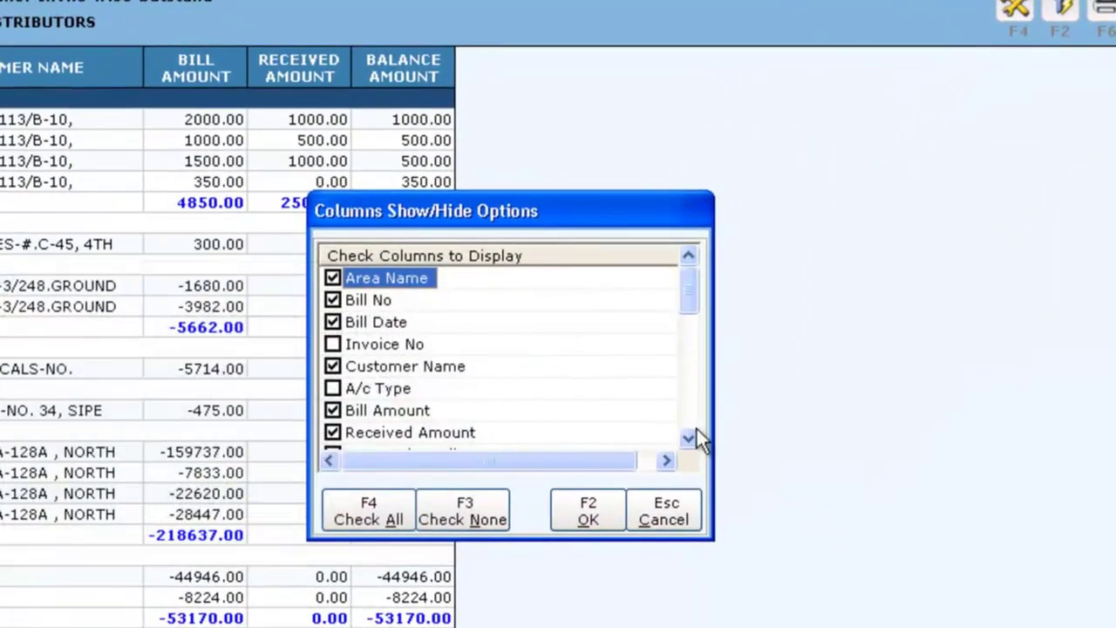
pyautogui.click(695, 436)
pyautogui.moveTo(694, 436); pyautogui.dragTo(693, 435)
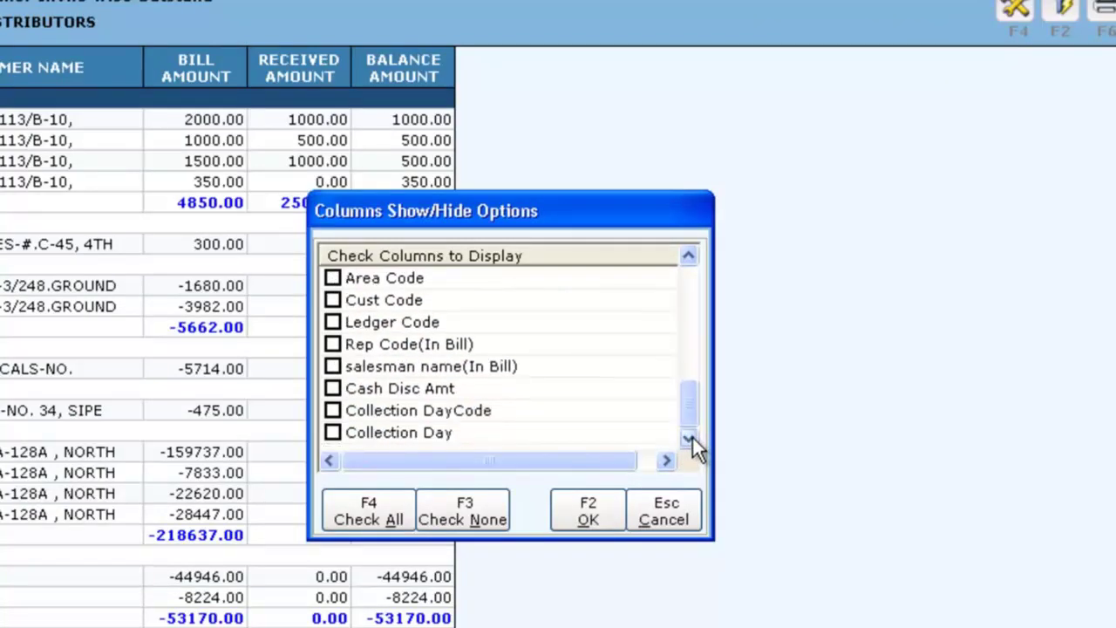
pyautogui.moveTo(686, 258); pyautogui.dragTo(690, 256)
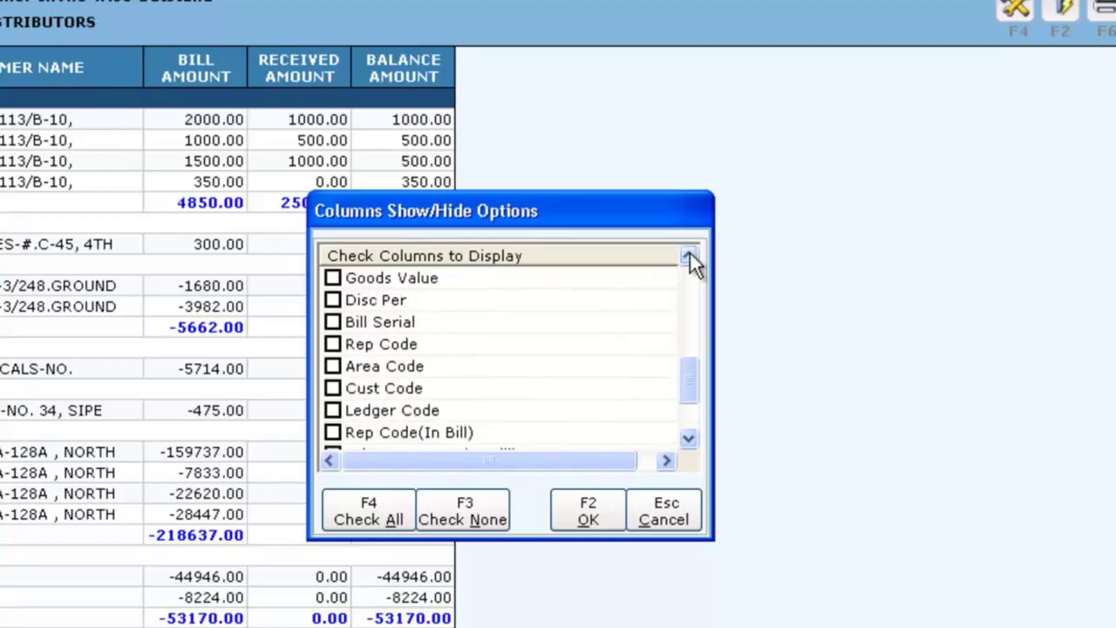
pyautogui.click(333, 300)
pyautogui.click(572, 512)
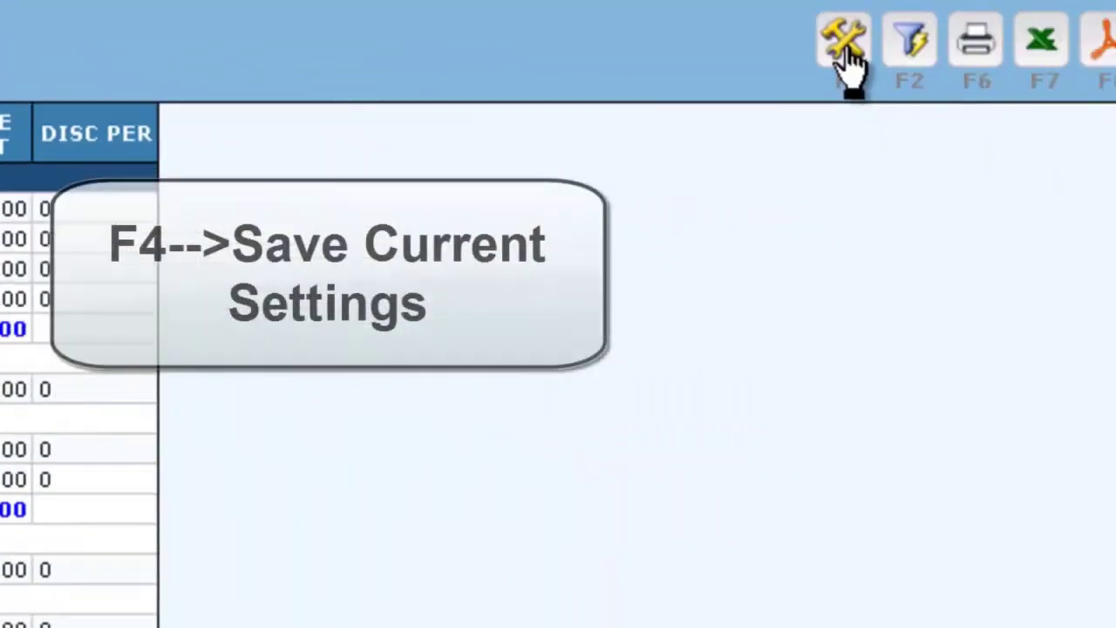
# Save the report's current settings, then close it to the Trac 5 home screen.
pyautogui.click(843, 49)
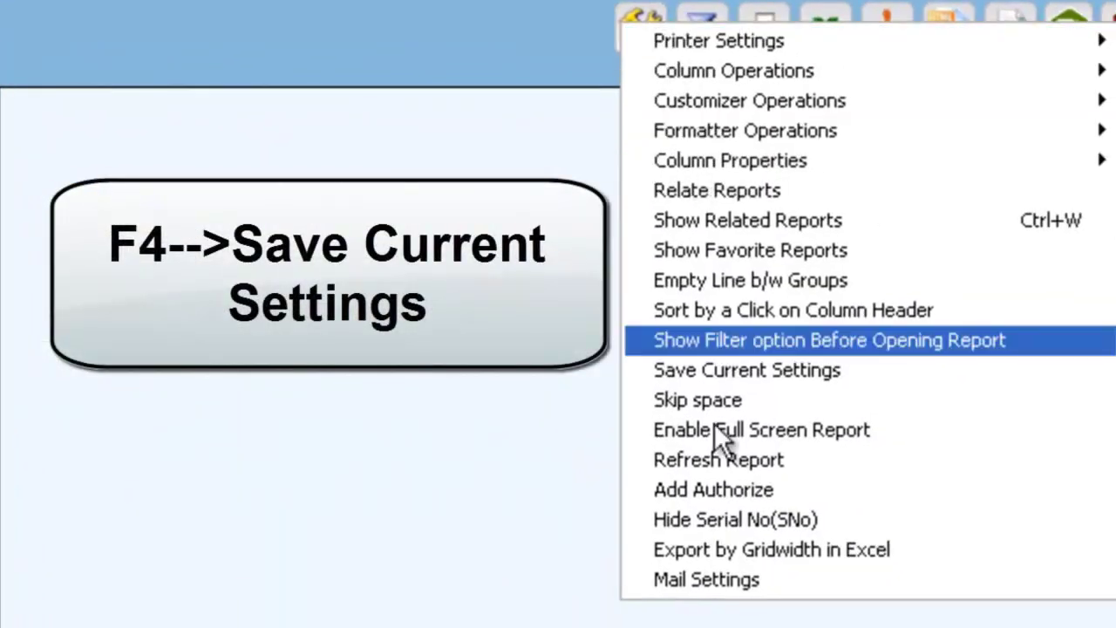
pyautogui.click(744, 371)
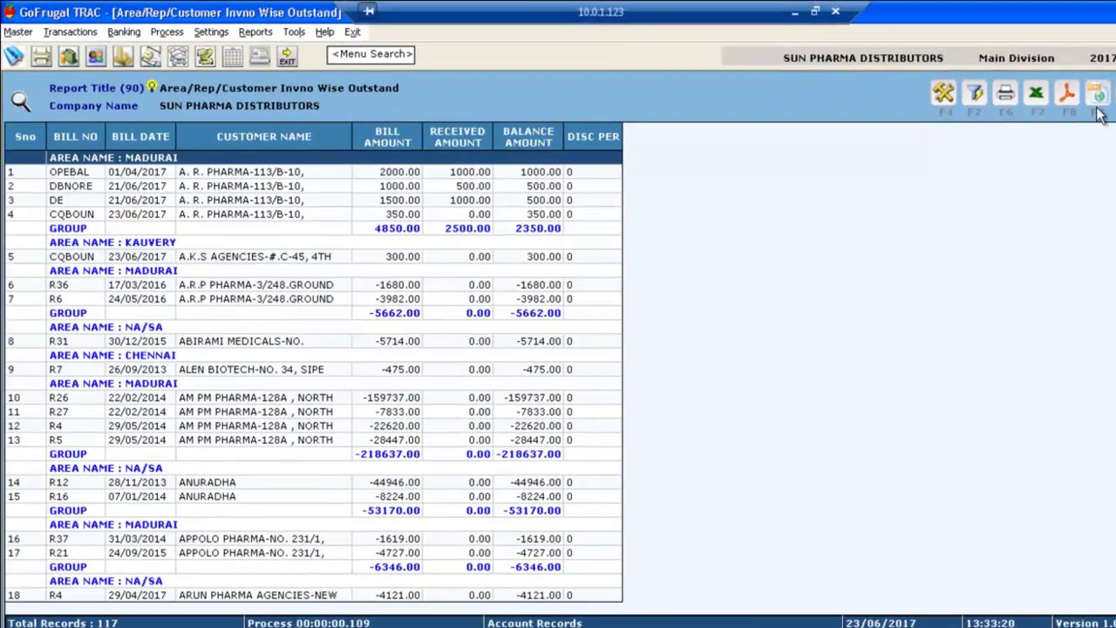
pyautogui.click(1097, 94)
pyautogui.click(706, 396)
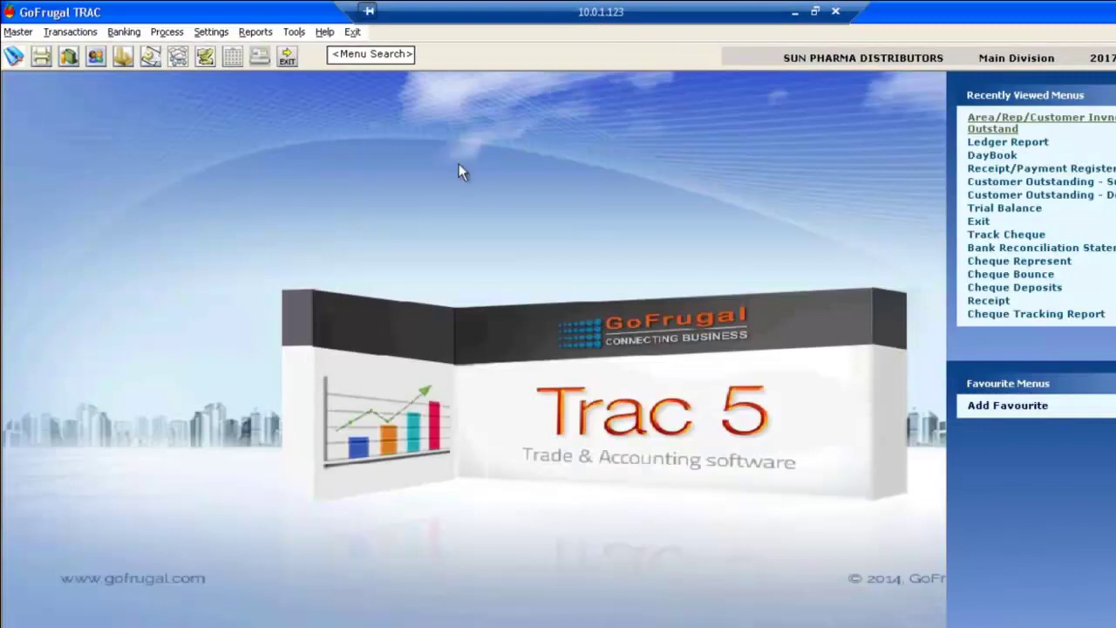
pyautogui.click(254, 33)
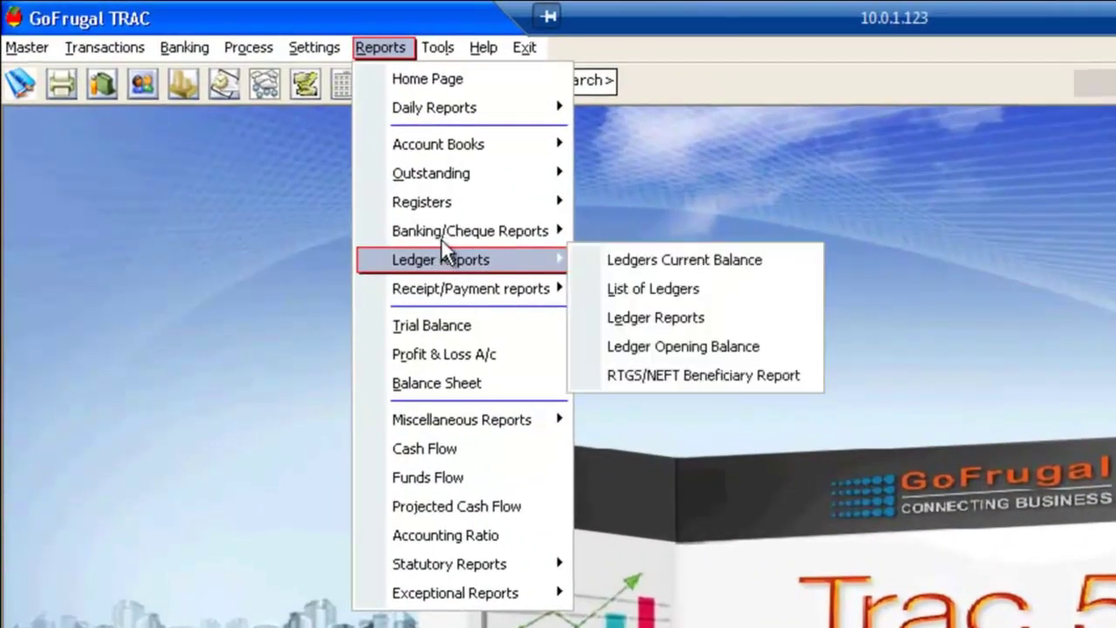
pyautogui.moveTo(444, 236)
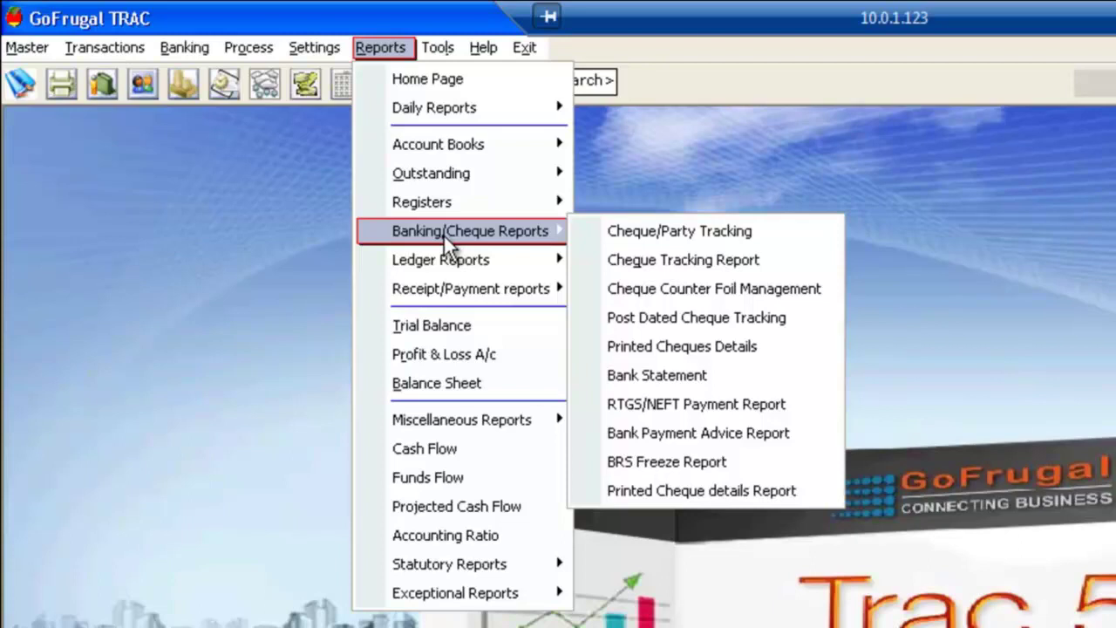
pyautogui.moveTo(453, 284)
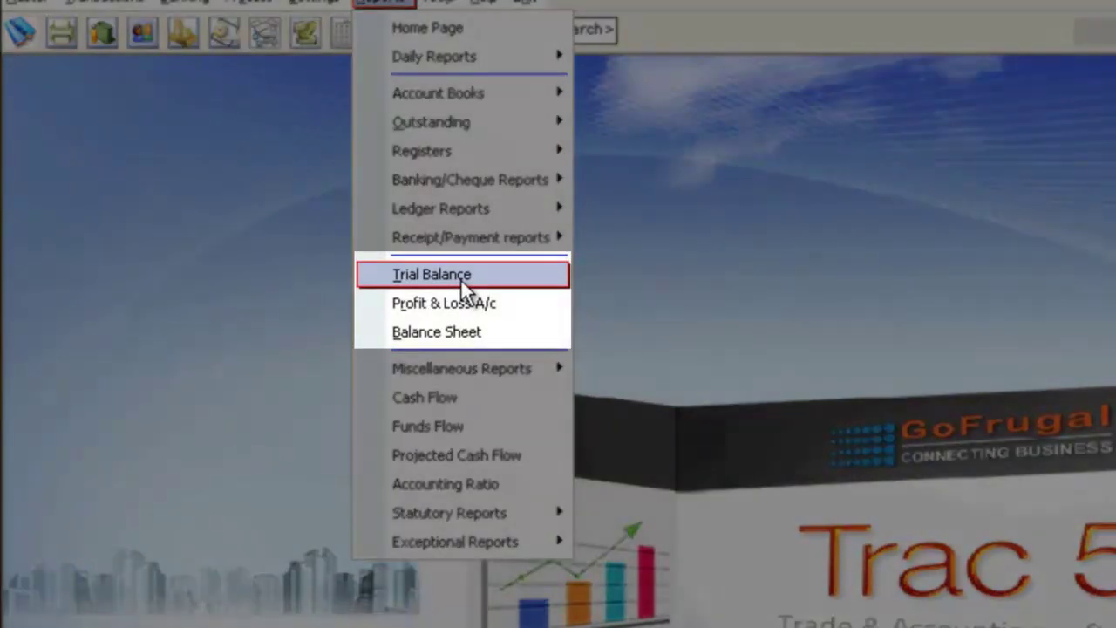
pyautogui.click(461, 276)
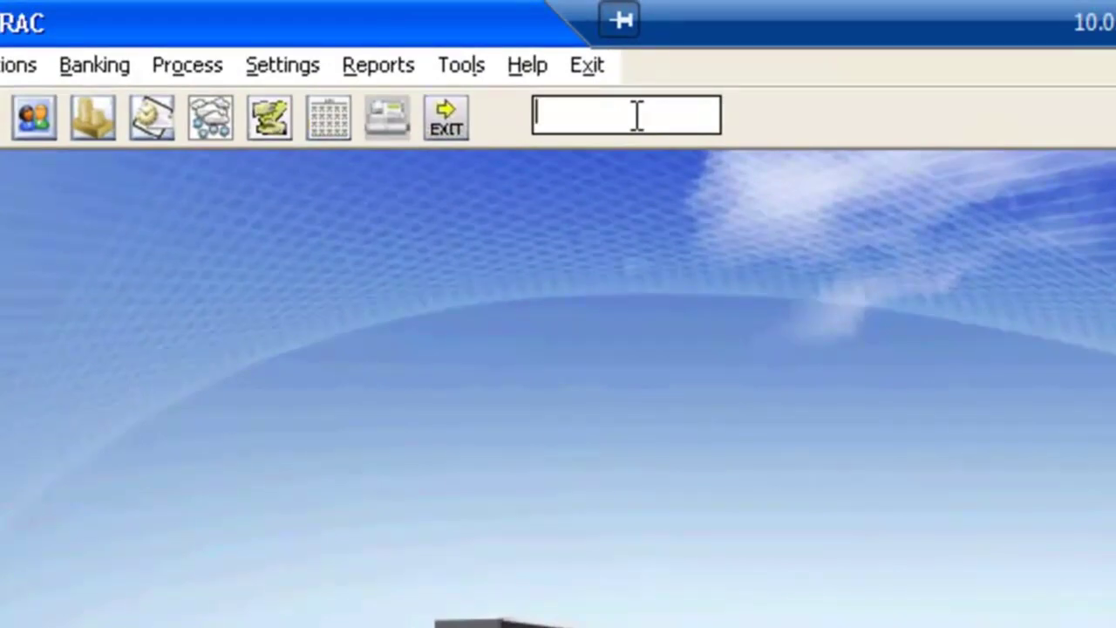
# Search the menu for 'outstand' to list the matching outstanding reports.
pyautogui.write('outstand')
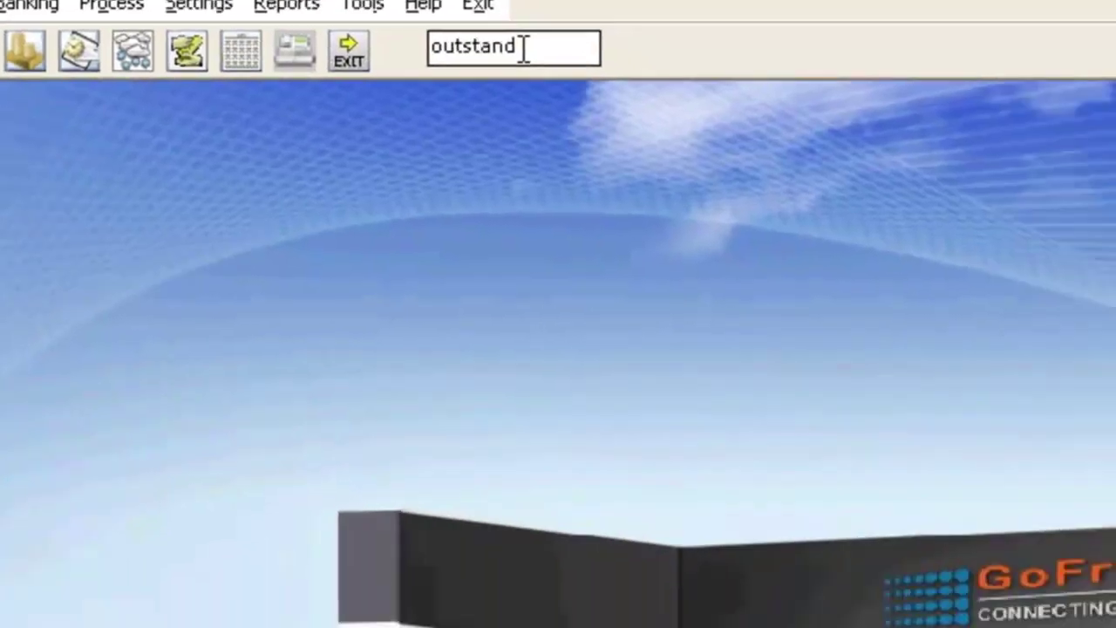
pyautogui.press('Return')
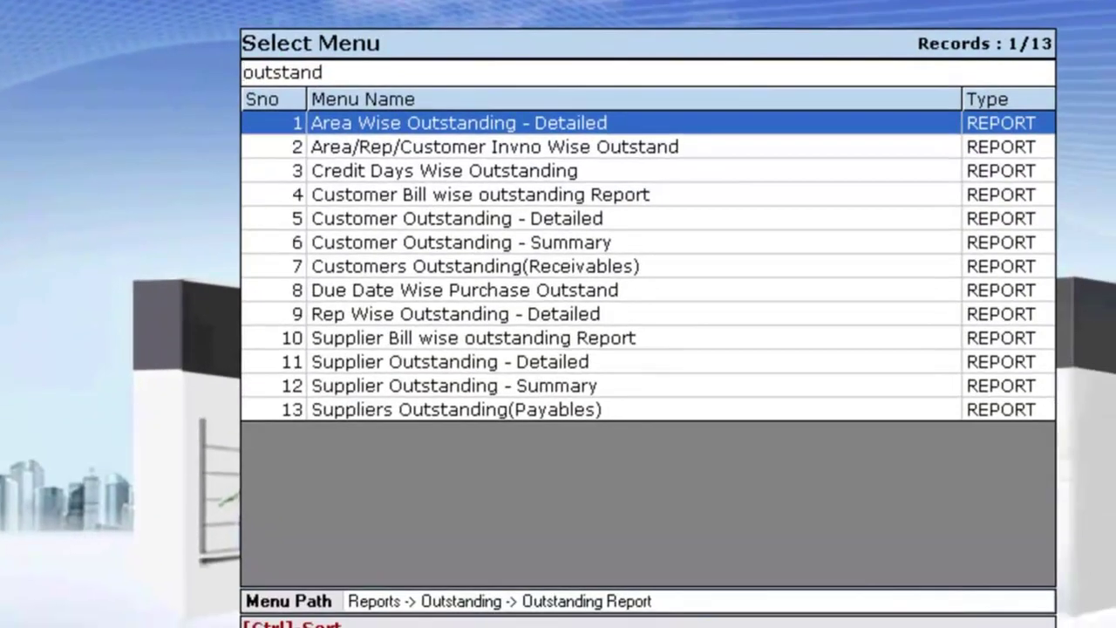